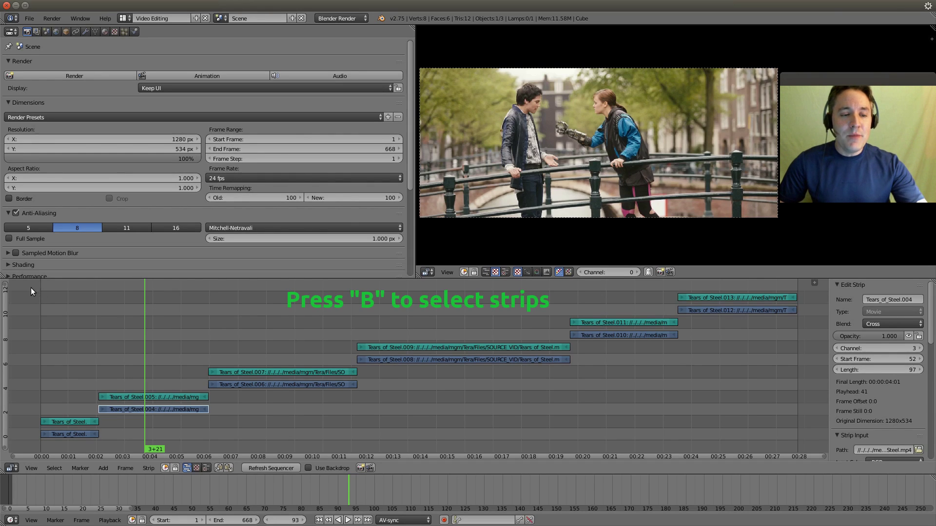
Box-select all the Tears_of_Steel strips and combine them into one 667-frame meta strip
key("b")
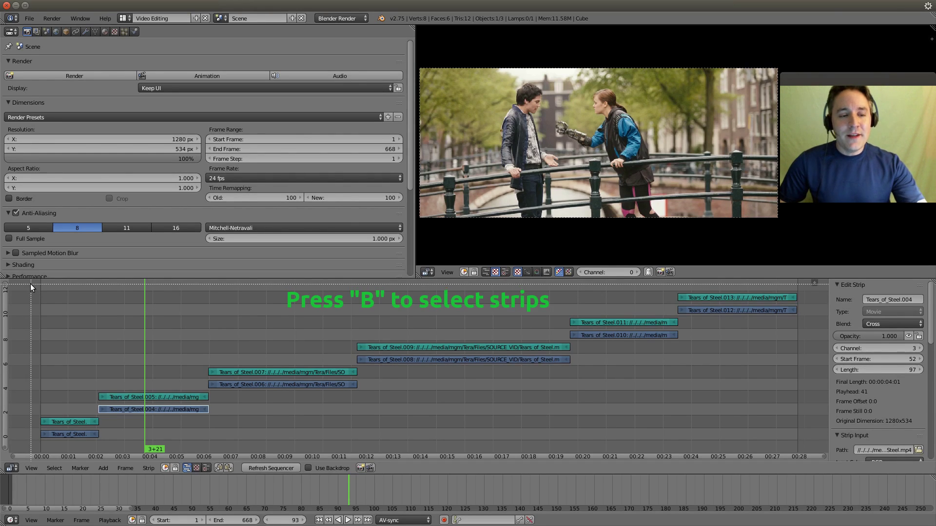
left_click_drag(30, 284, 795, 442)
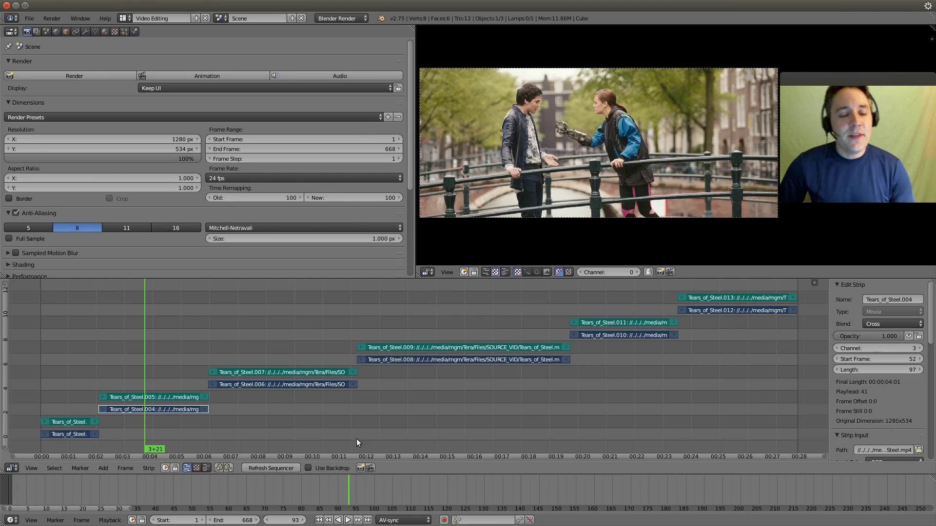
left_click(152, 468)
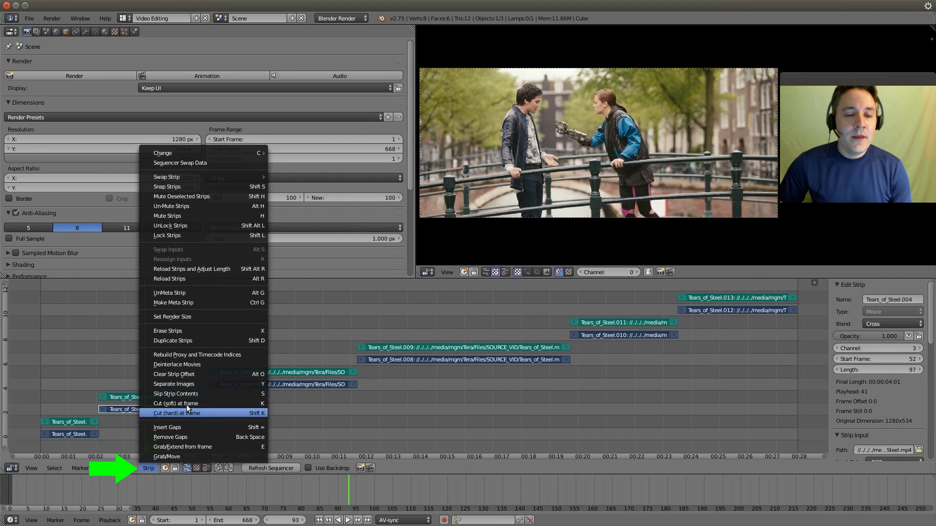
left_click(209, 302)
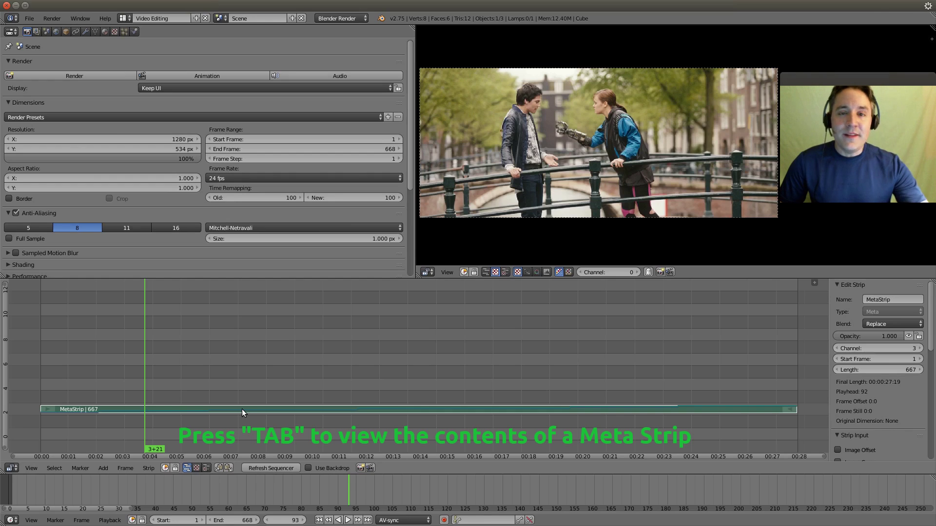
Inspect the meta strip's contents, then move it to channel 1 at frame 1 and recheck it
key("Tab")
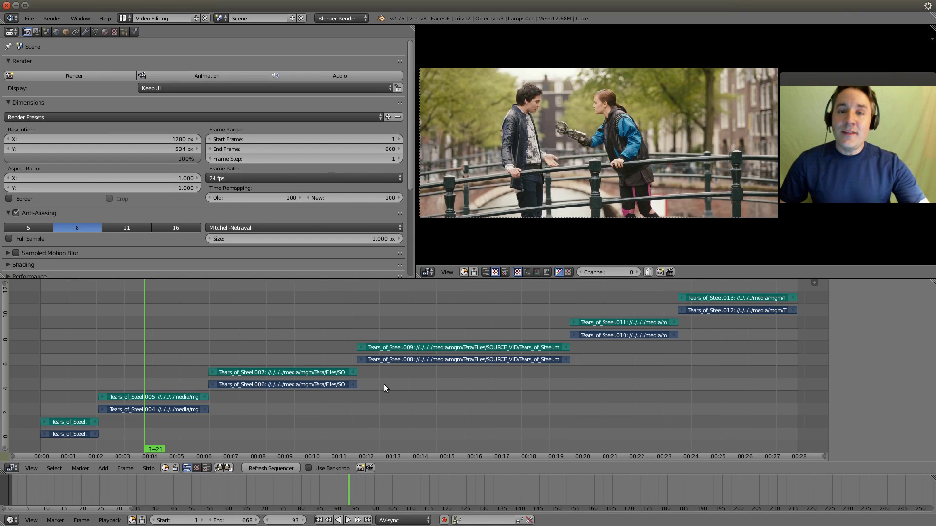
key("Tab")
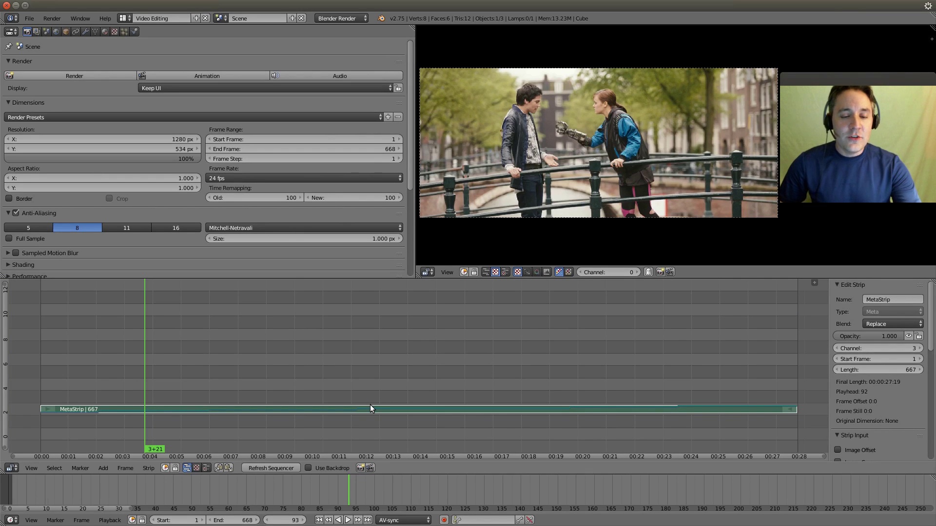
key("g")
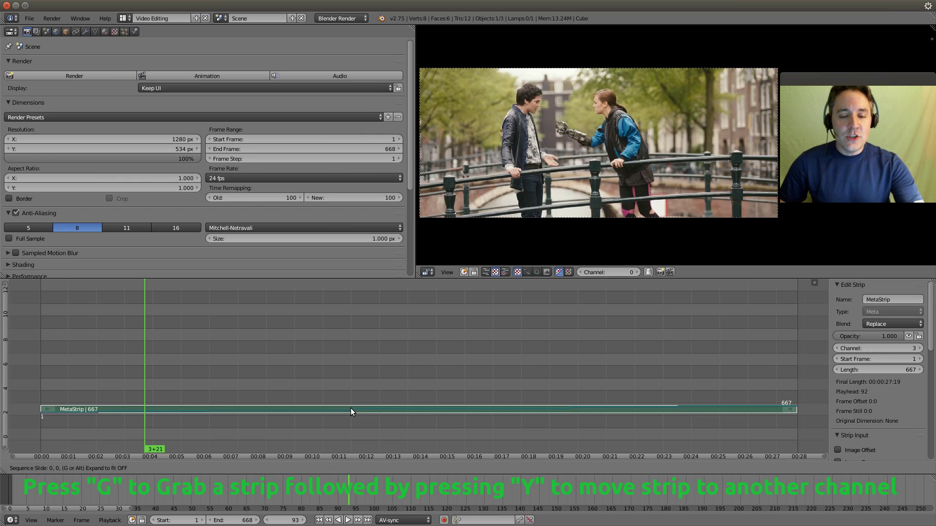
key("y")
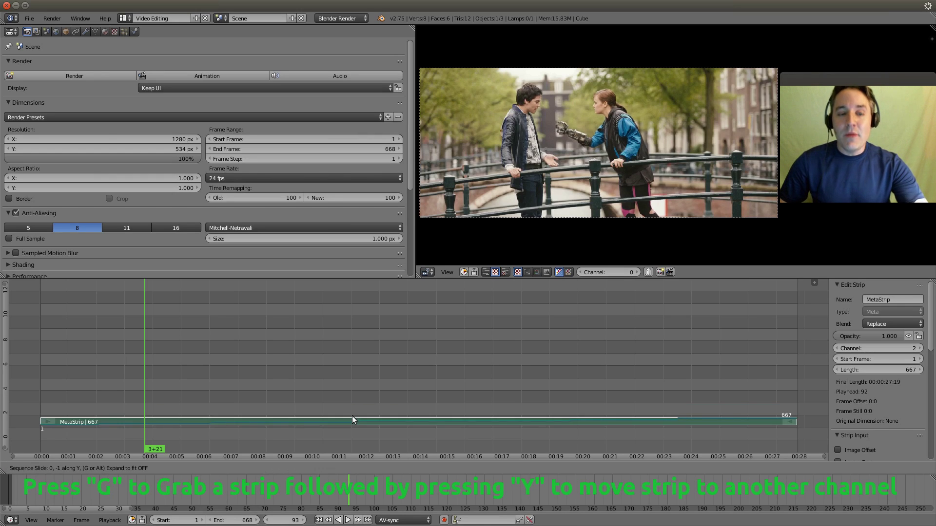
left_click(326, 446)
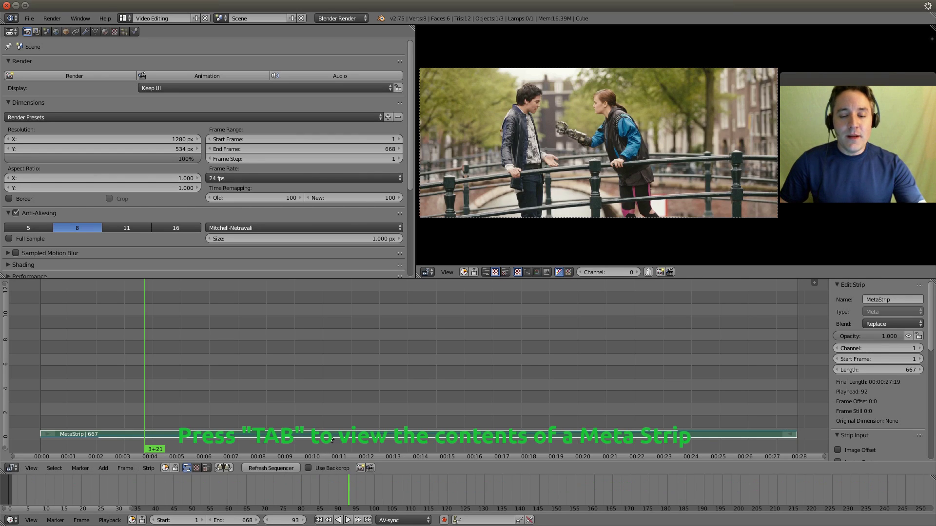
key("Tab")
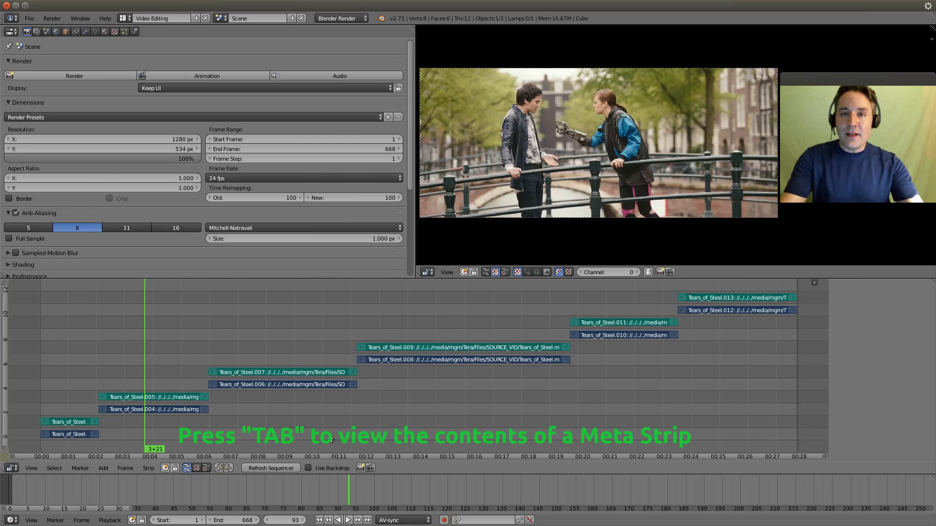
key("Tab")
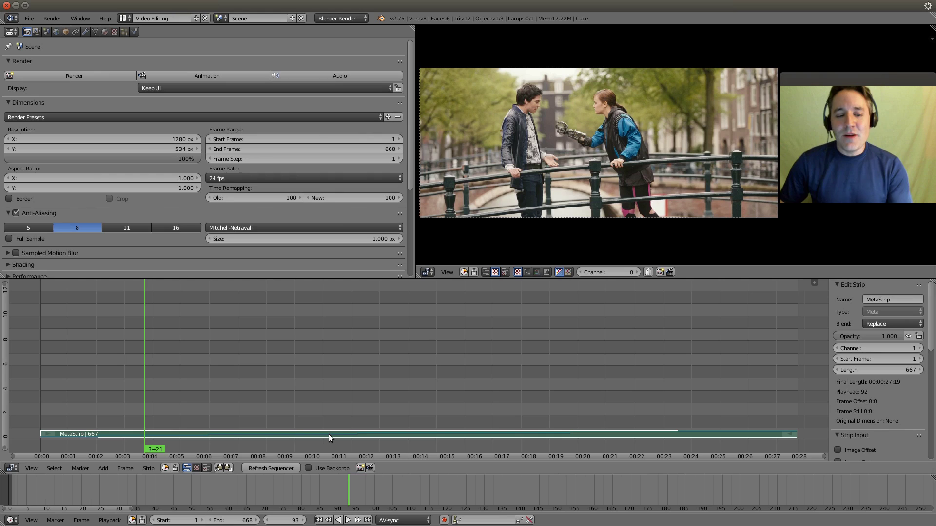
Apply UnMeta Strip to restore the individual Tears_of_Steel strips on their channels
left_click(149, 468)
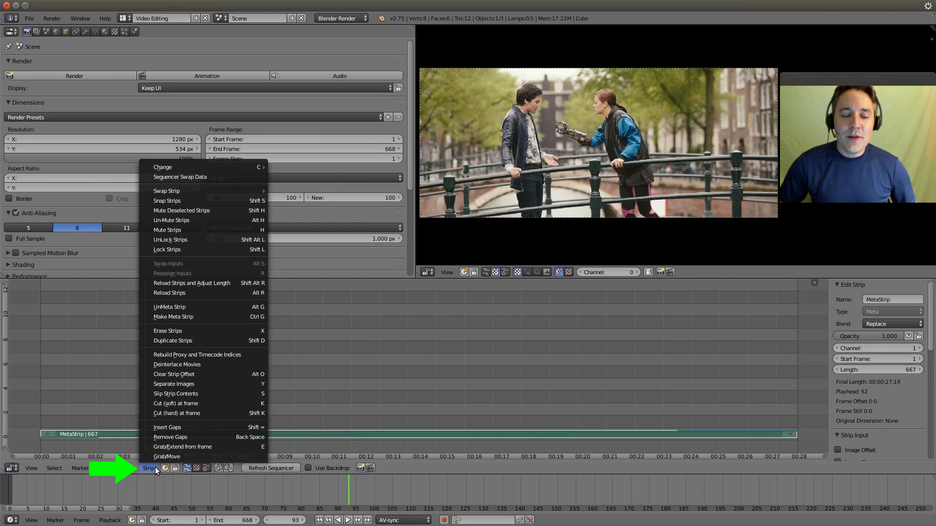
left_click(227, 306)
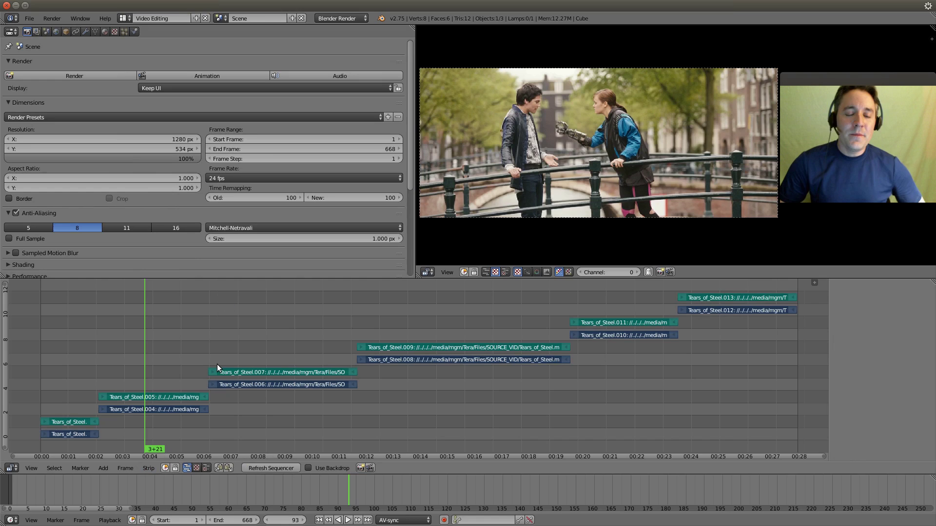
Deselect every strip in the sequencer with A
key("a")
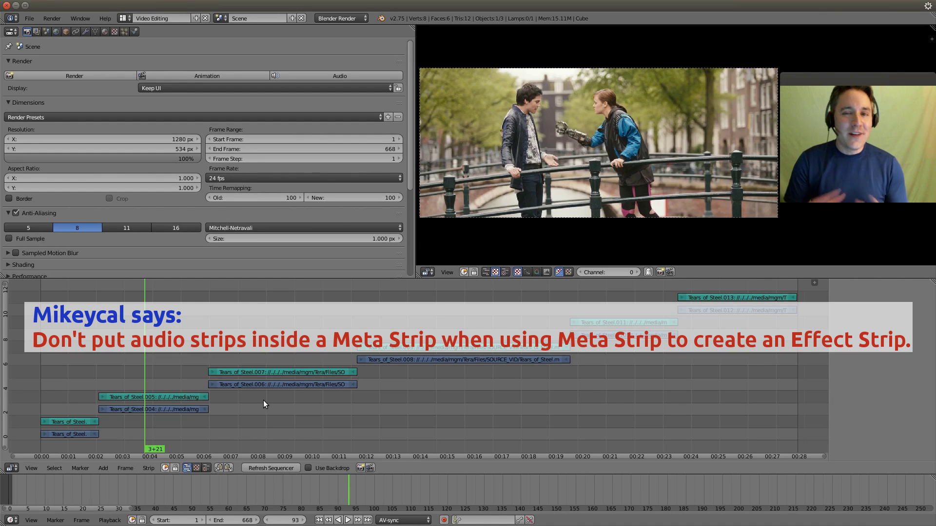
Select Tears_of_Steel .003, .004, .006, .008, .010 and .012 and group them into a meta strip
right_click(74, 434)
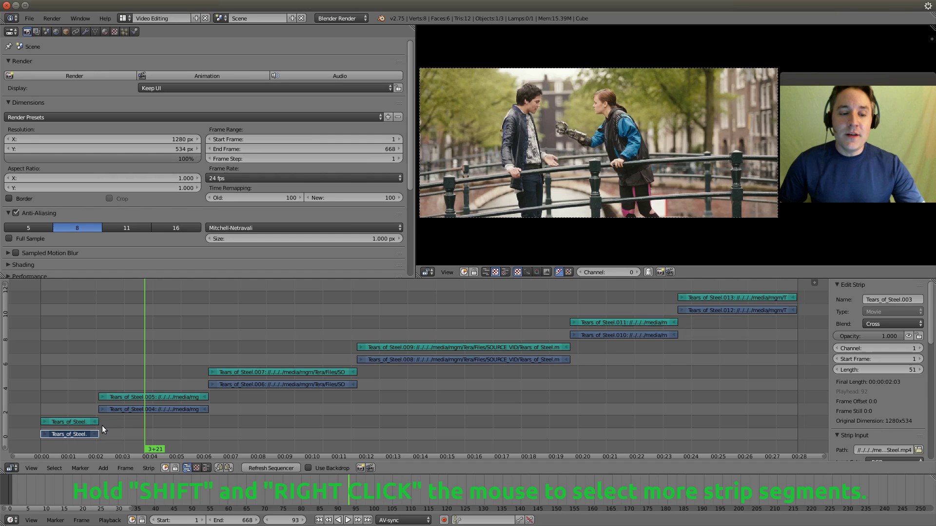
right_click(141, 410)
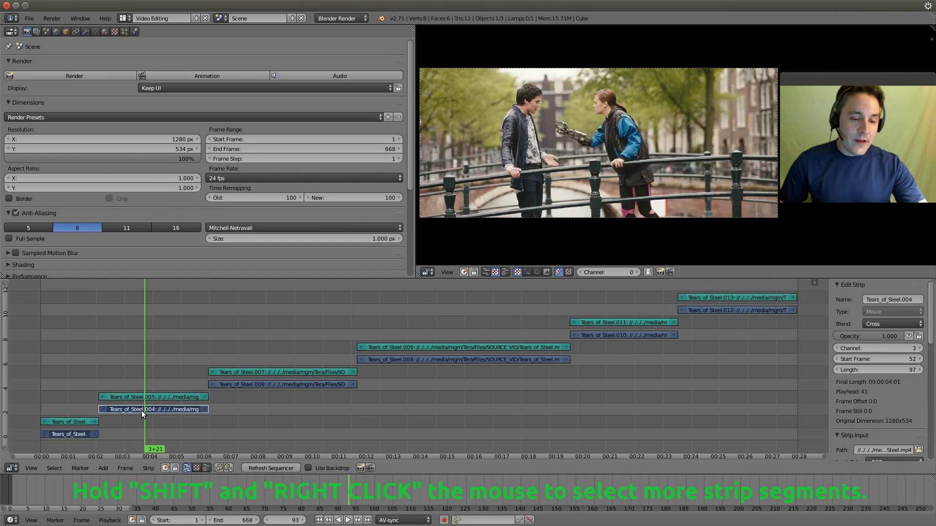
right_click(283, 387)
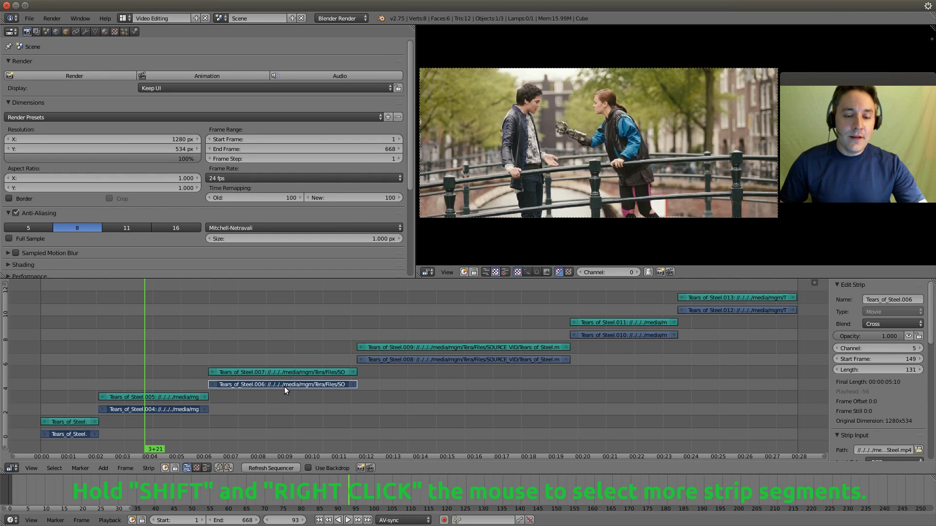
right_click(426, 362)
right_click(625, 337)
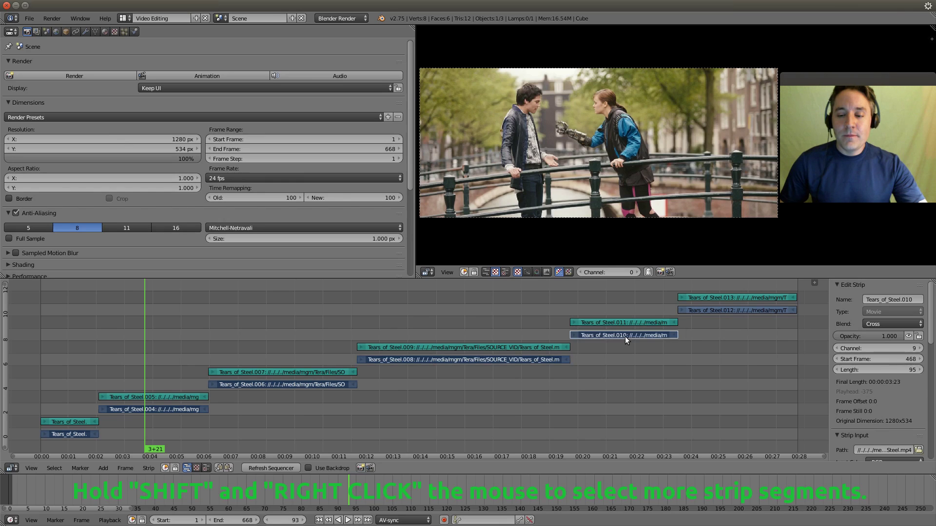
right_click(720, 312)
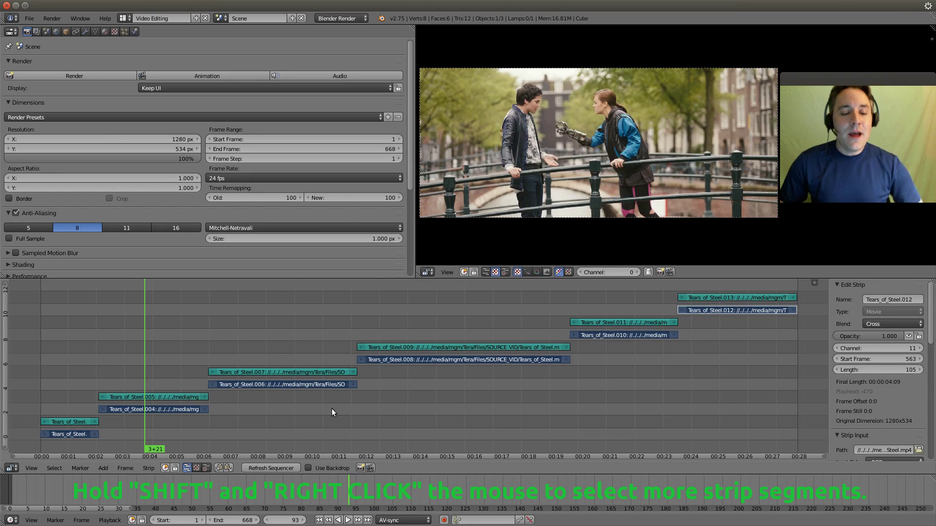
left_click(153, 463)
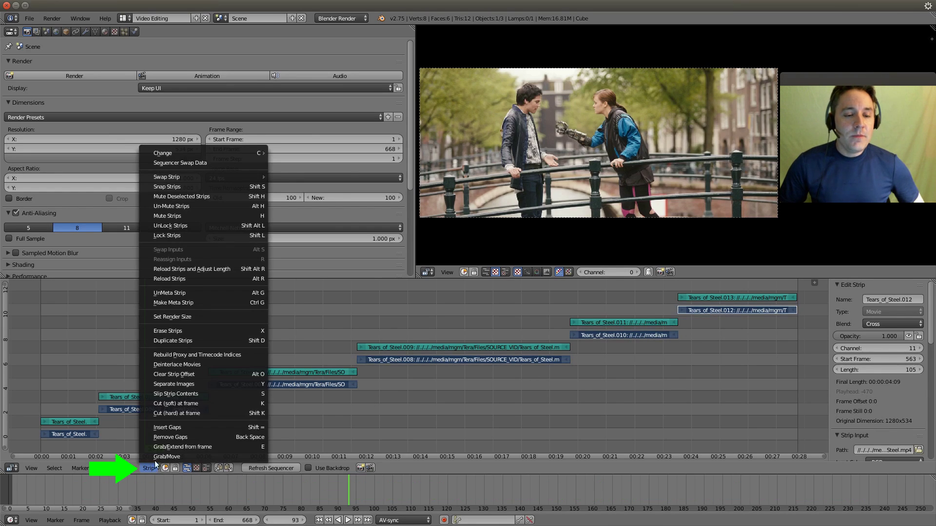
left_click(213, 302)
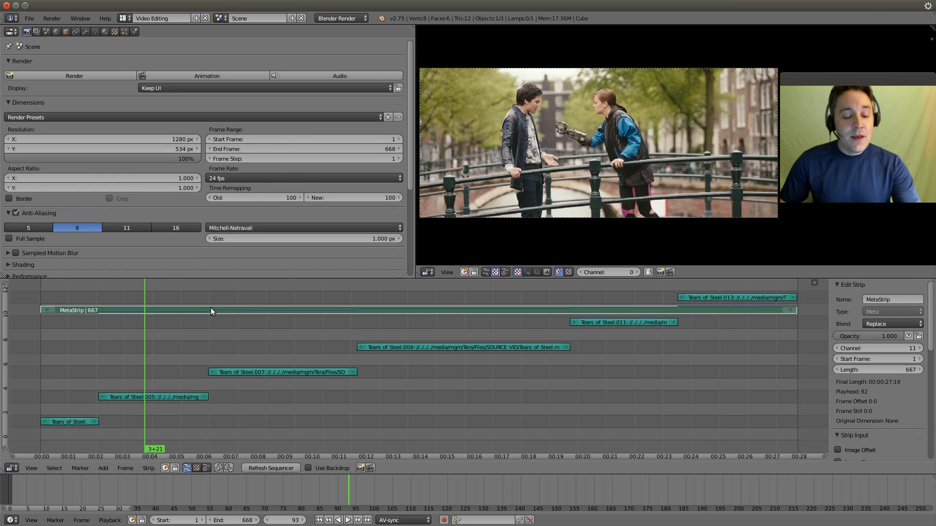
Move the MetaStrip straight down to channel 1, constrained to channel changes only
key("g")
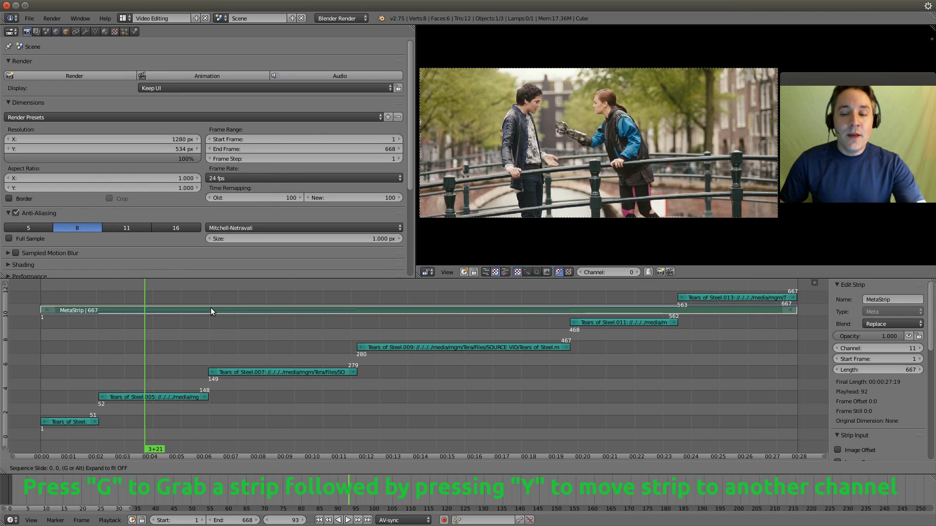
key("y")
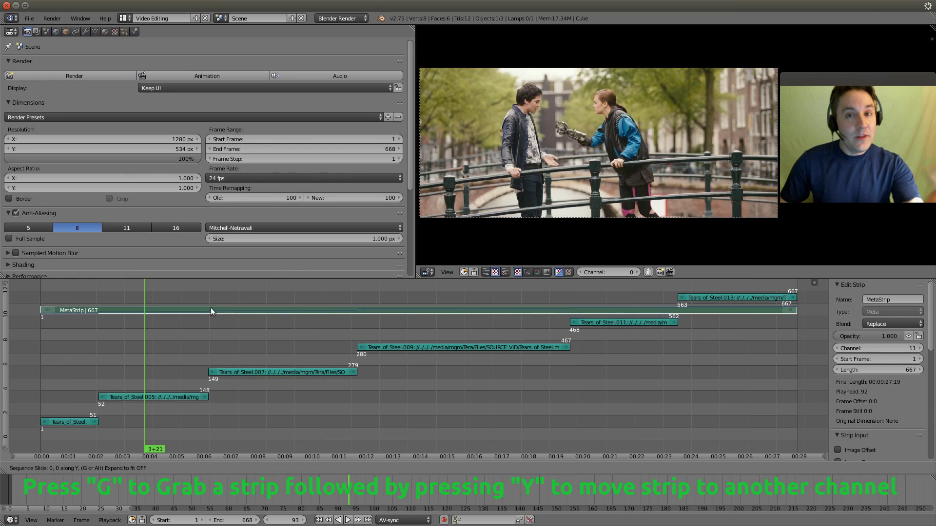
left_click(184, 450)
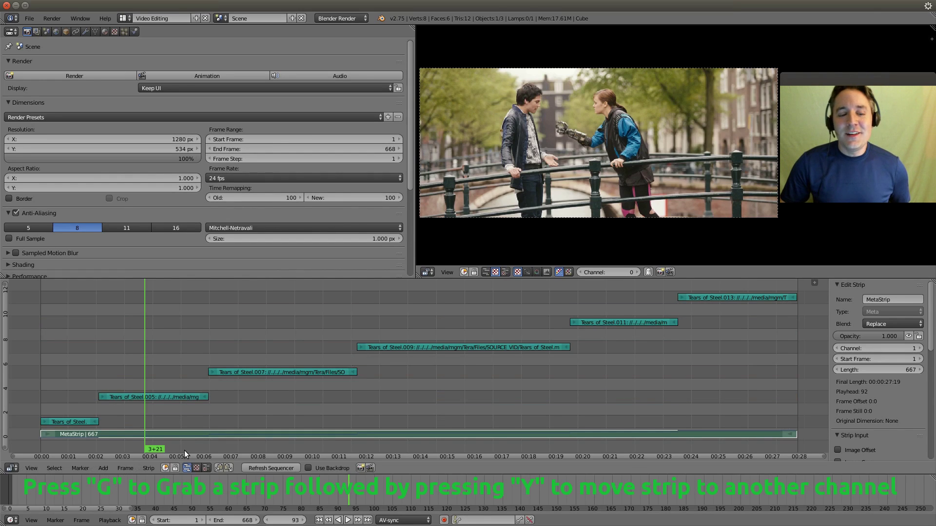
Add a Transform effect strip on top of the MetaStrip
left_click(104, 468)
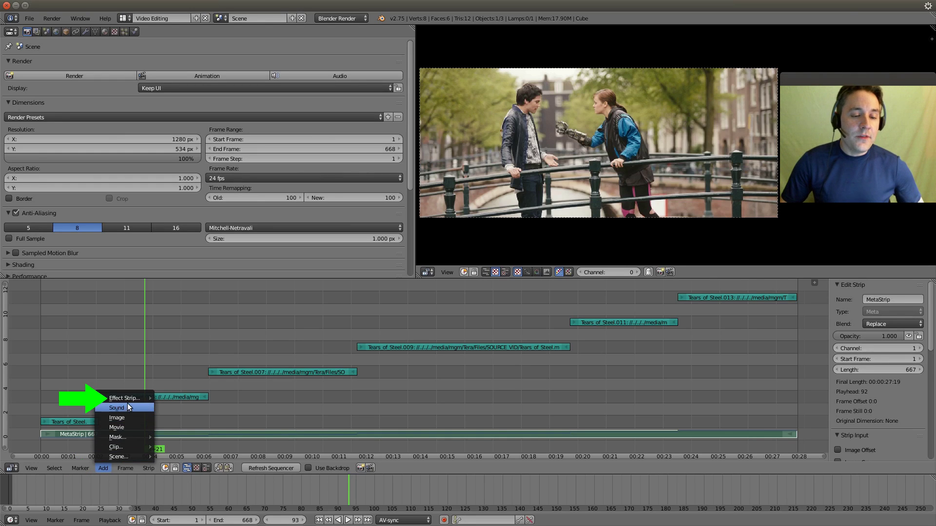
mouse_move(129, 399)
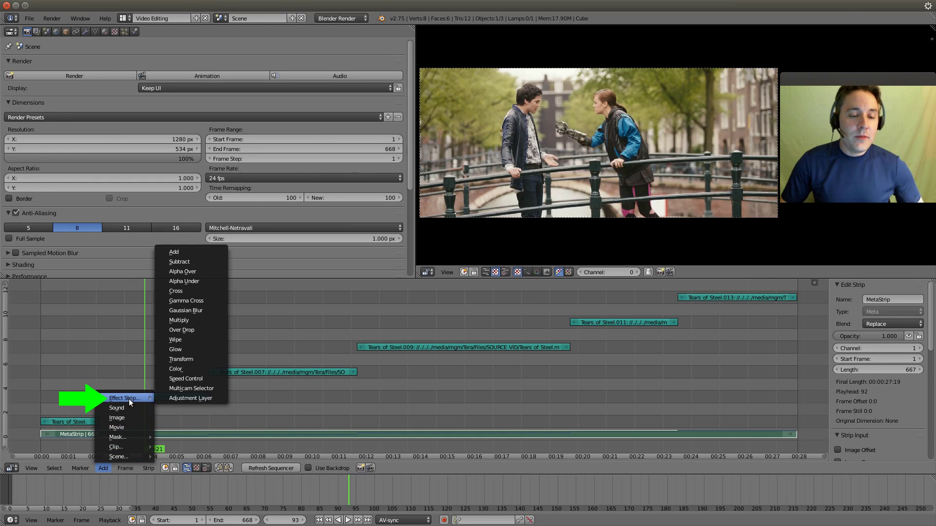
left_click(183, 360)
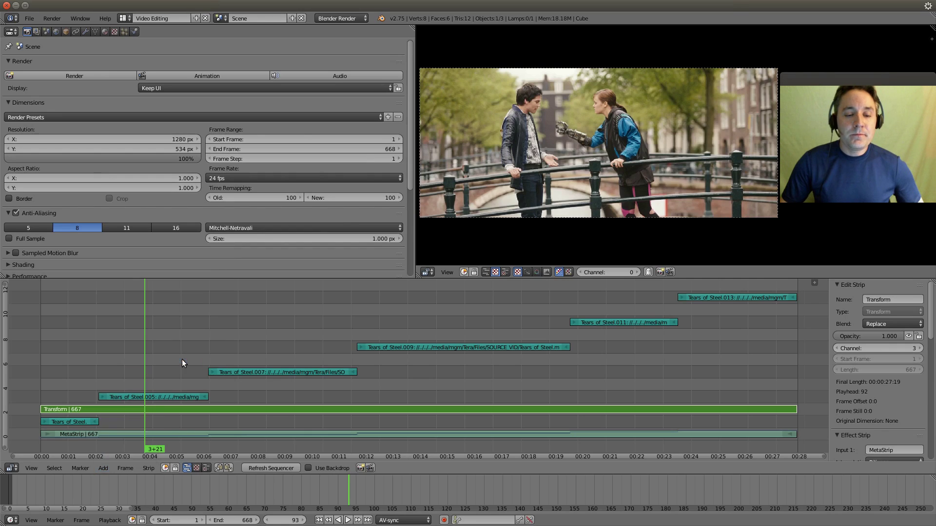
Mute the MetaStrip and select the Transform strip for editing
right_click(273, 434)
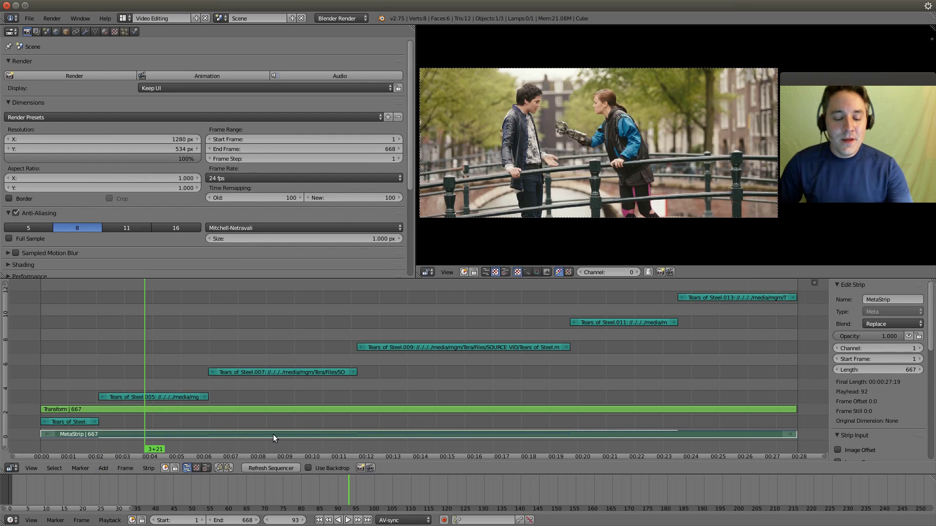
left_click(148, 468)
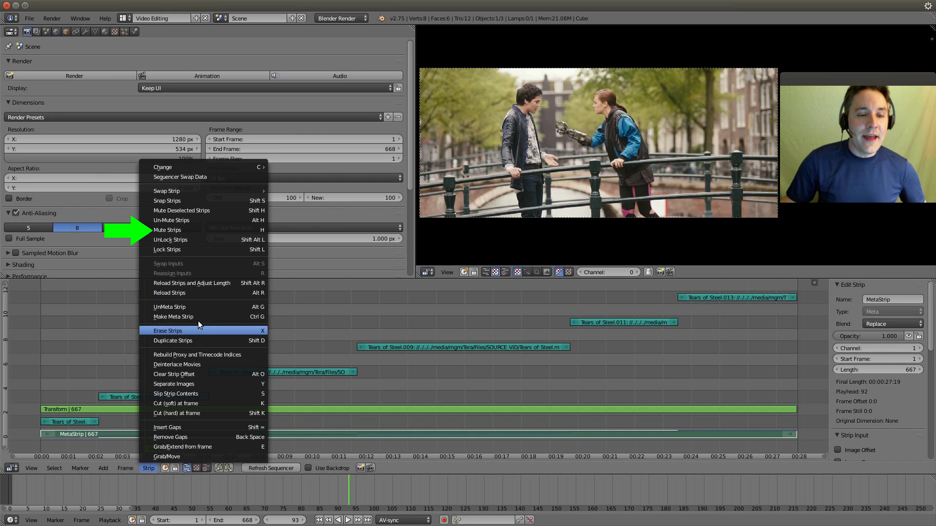
left_click(212, 230)
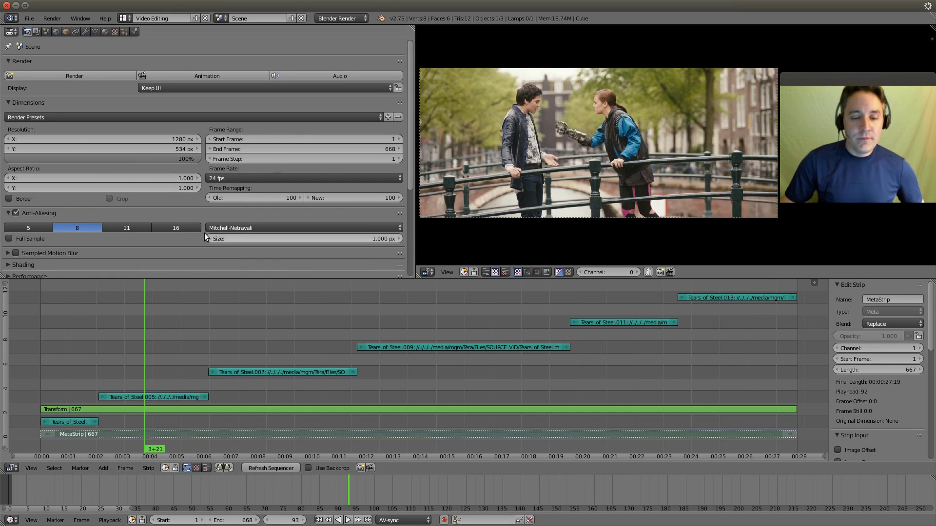
right_click(273, 409)
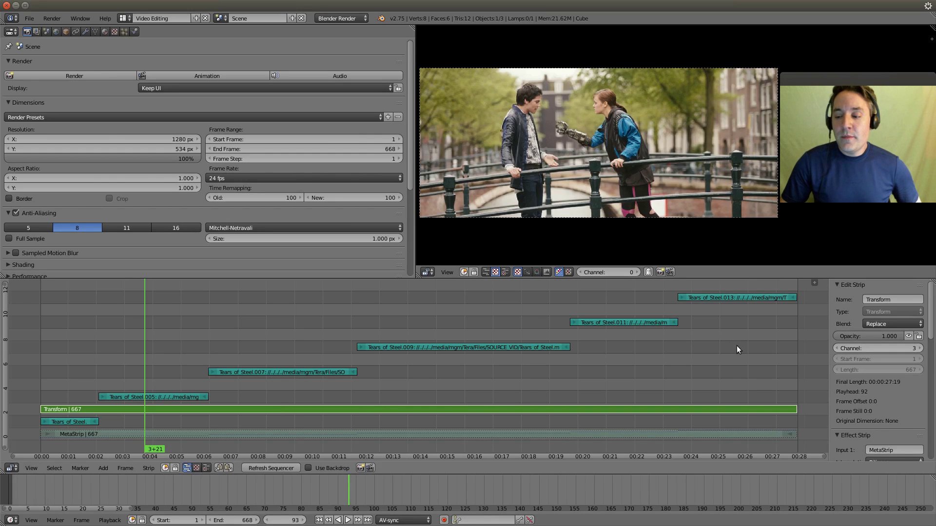
Enable Uniform Scale on the Transform strip and set its Scale to 0.52
scroll(854, 358, "down", 8)
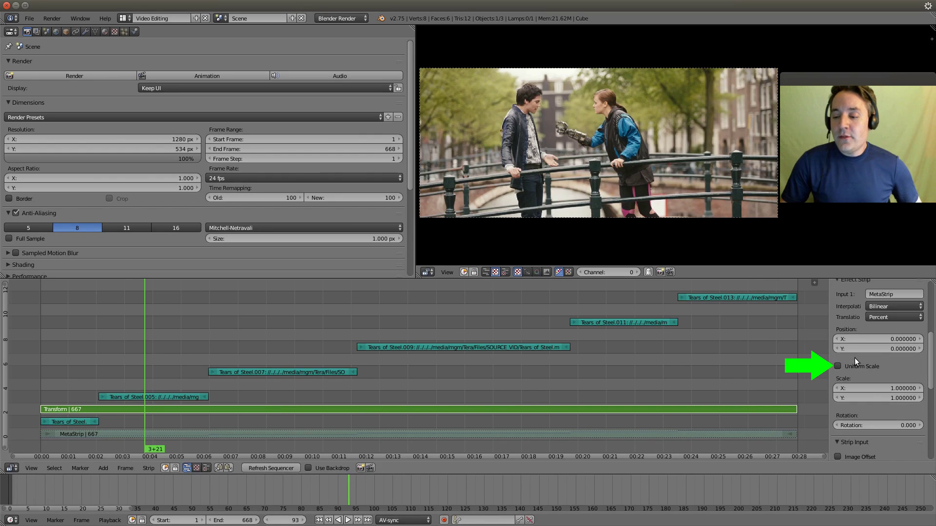
left_click(838, 367)
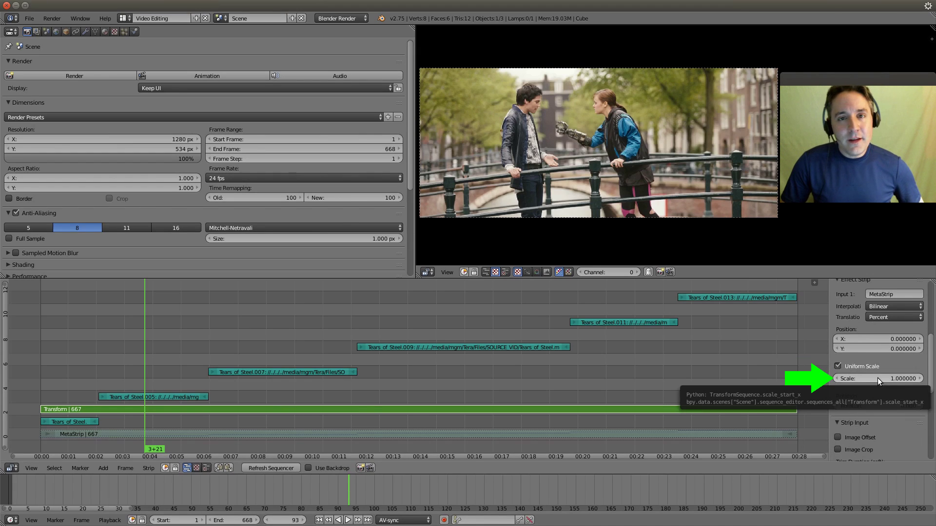
left_click_drag(878, 379, 850, 379)
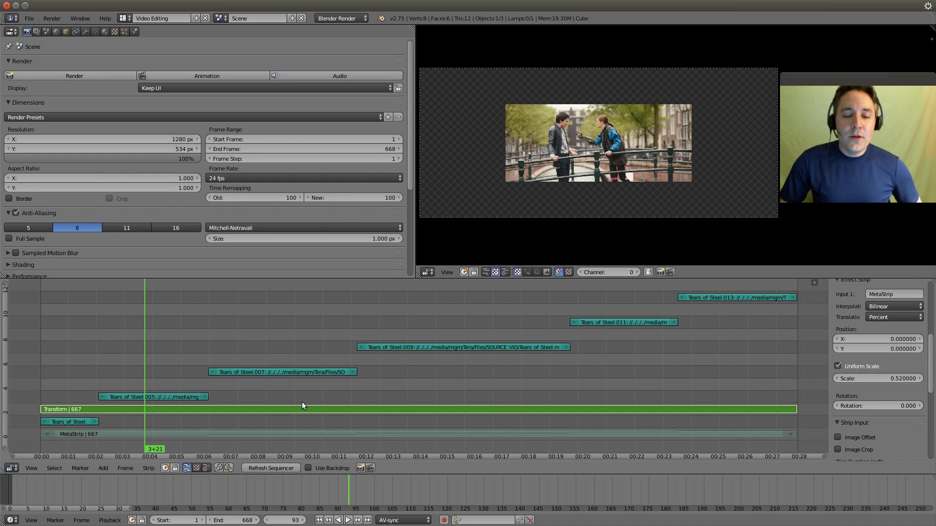
Scrub to frames such as 514, 579, 521, 386 and 159 to check the half-size preview
left_click(520, 399)
left_click(622, 395)
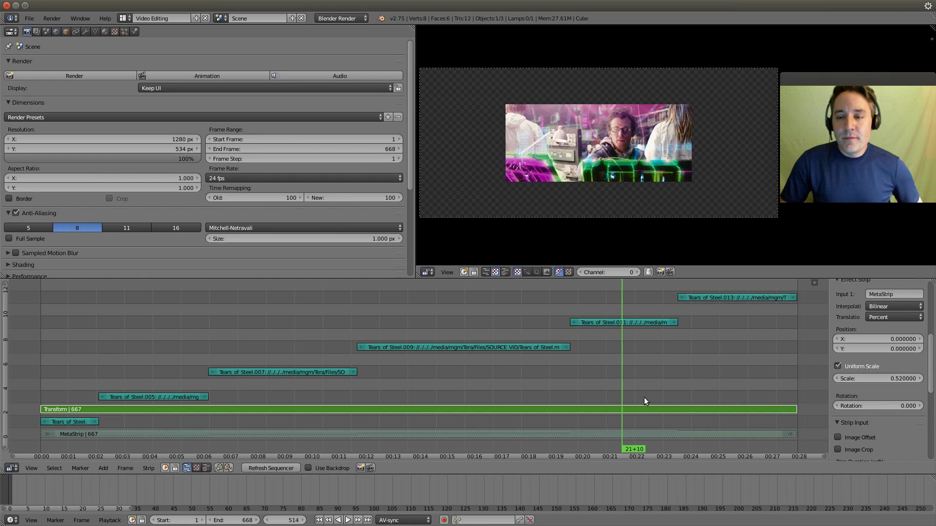
left_click(695, 402)
left_click(629, 404)
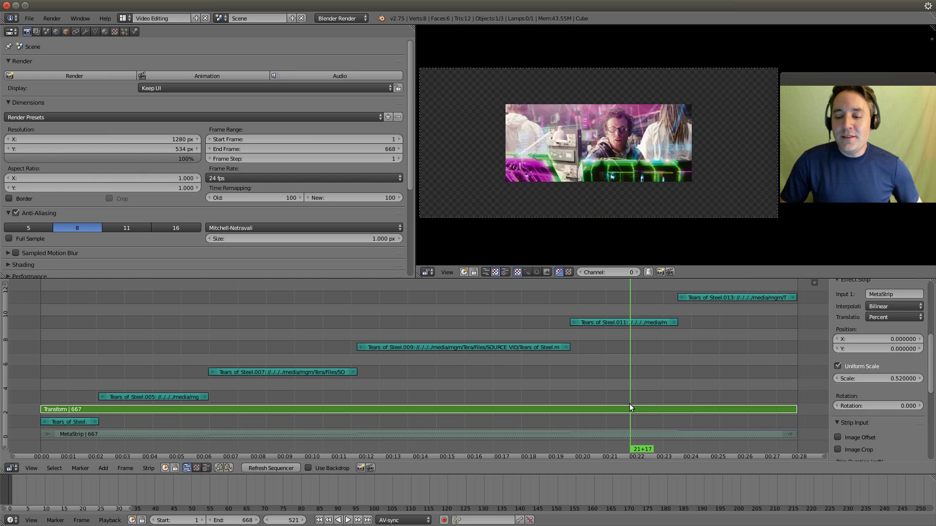
left_click(477, 422)
left_click(363, 408)
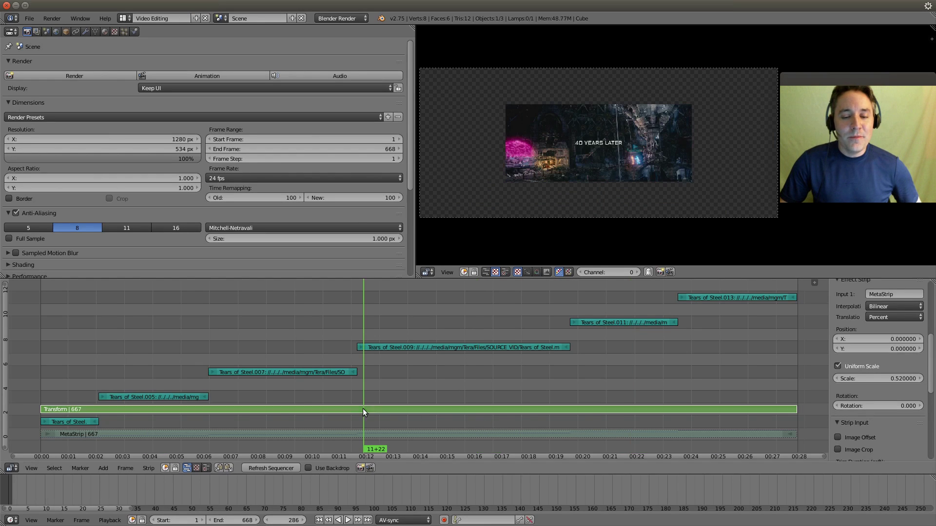
left_click(271, 415)
left_click(219, 408)
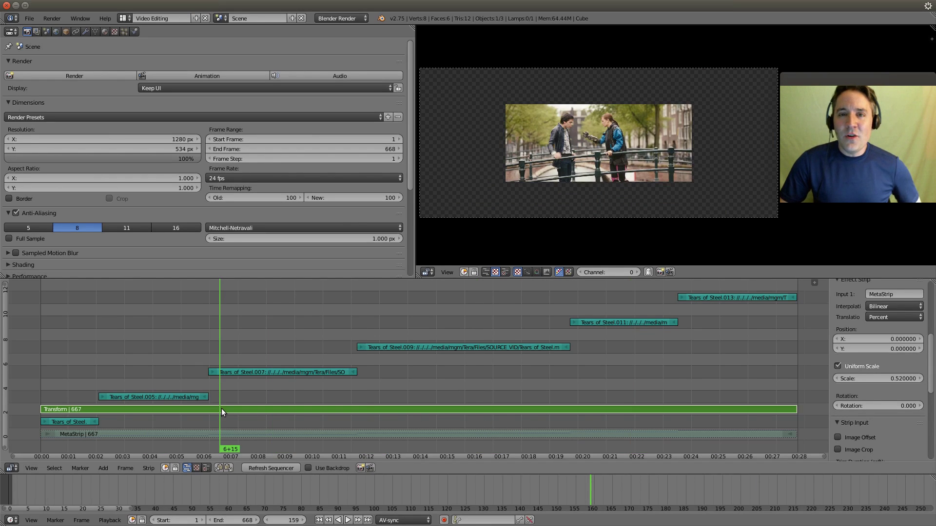